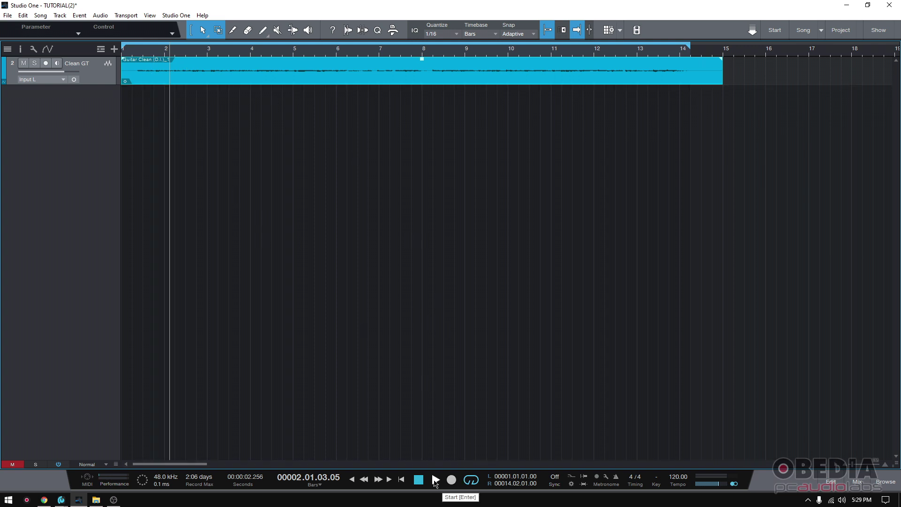
# - Play the clean guitar track, then stop and return the playhead to the start
pyautogui.click(436, 479)
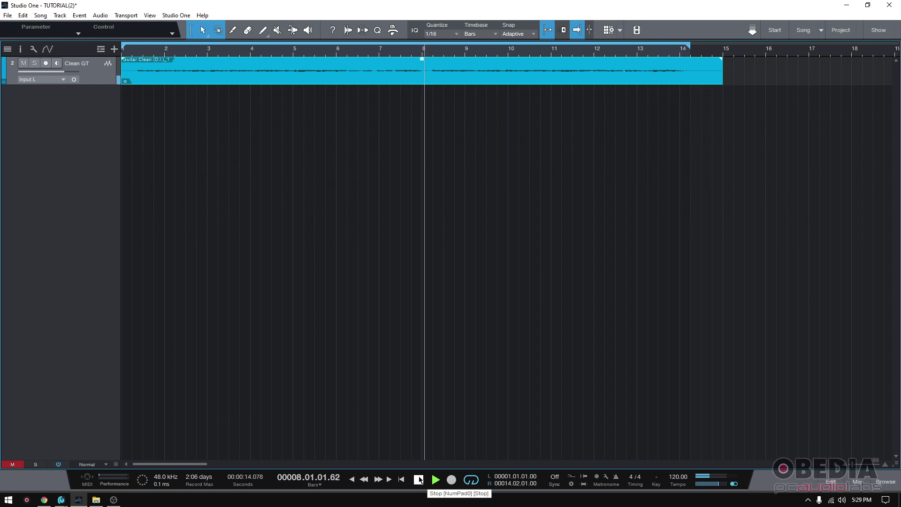
pyautogui.click(419, 479)
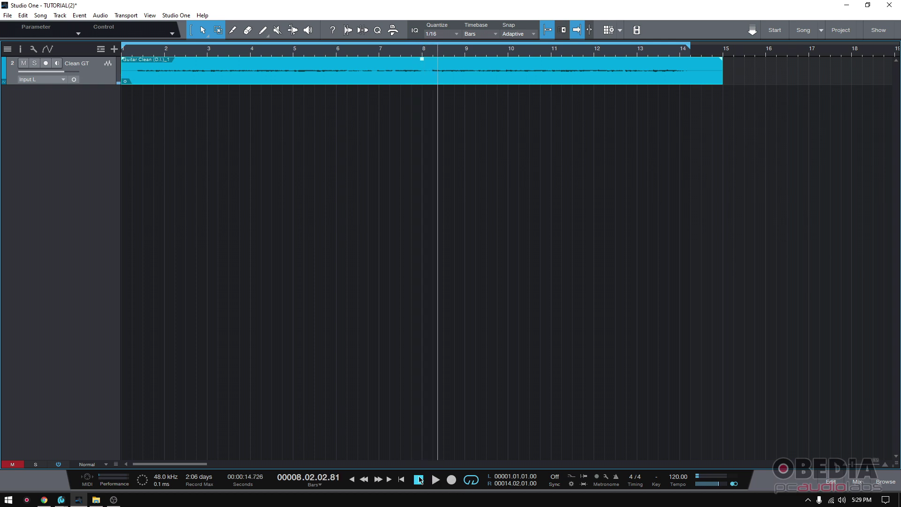
pyautogui.click(419, 479)
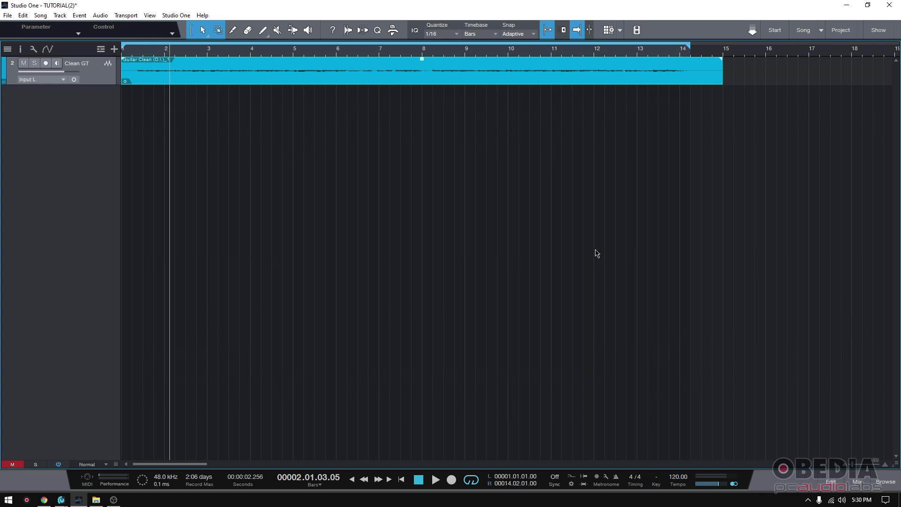
# - Drag Ampire from the PreSonus effects folder onto the Clean GT track as an insert
pyautogui.click(884, 481)
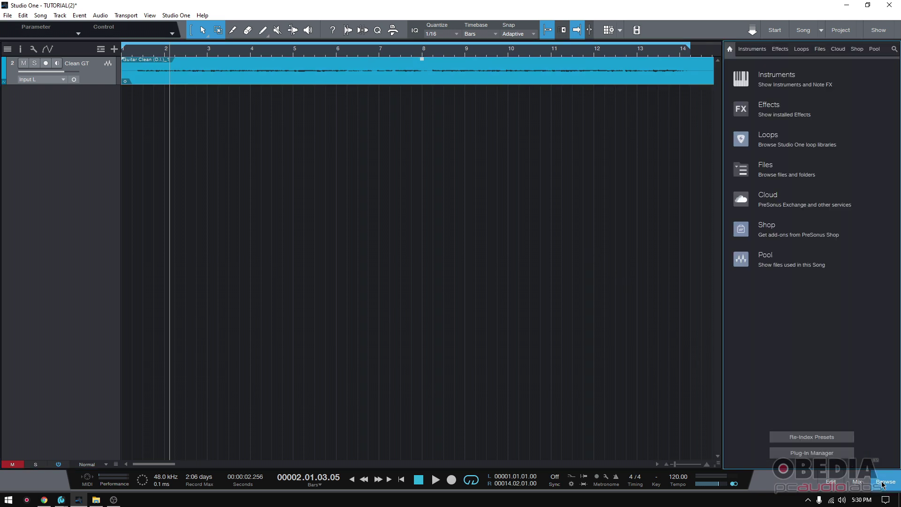
pyautogui.click(780, 50)
pyautogui.click(738, 123)
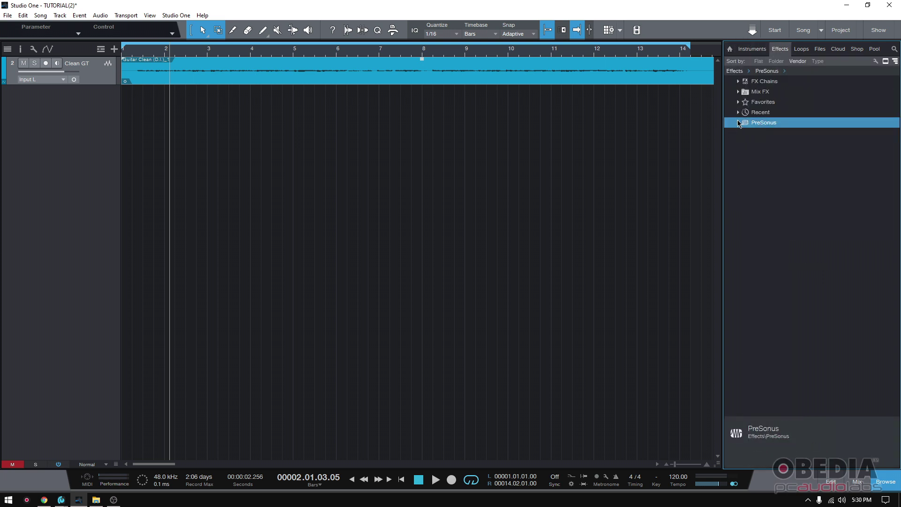
pyautogui.click(738, 123)
pyautogui.click(770, 159)
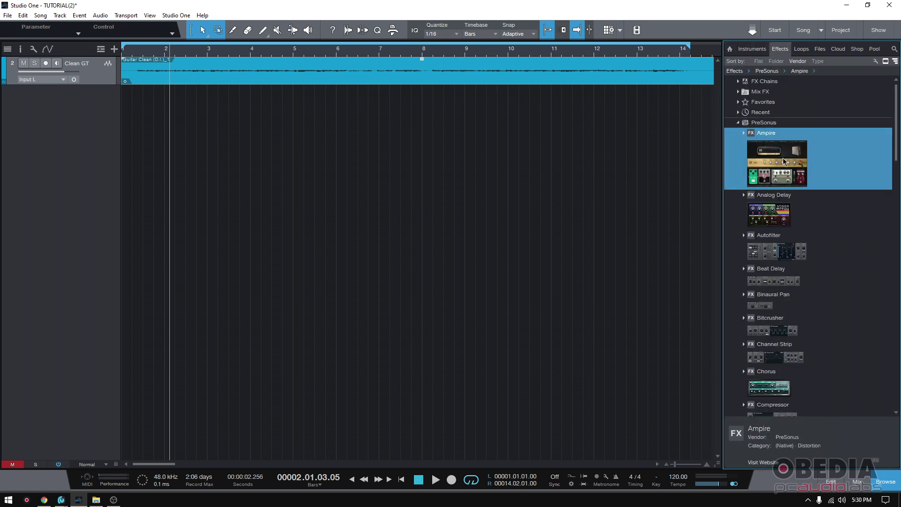
pyautogui.moveTo(783, 161); pyautogui.dragTo(483, 67)
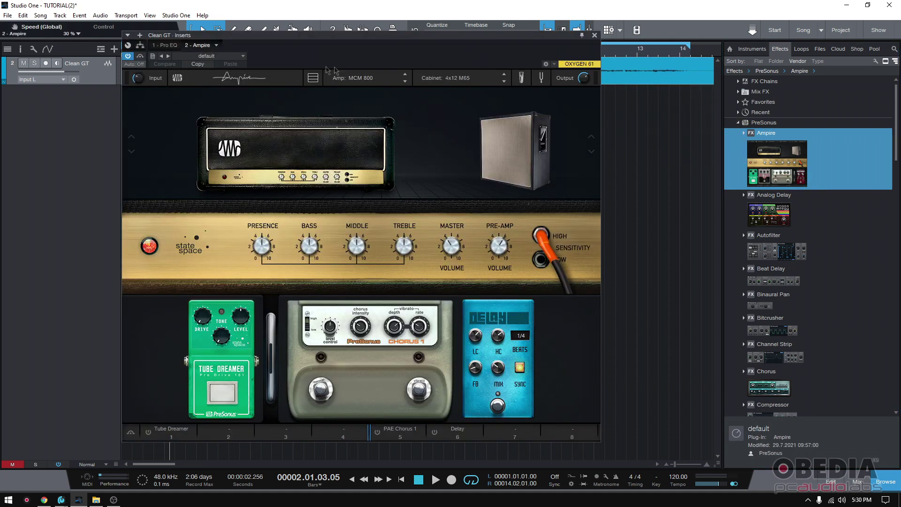
# - Collapse and close the Ampire window, close the Browser and bring up the mixer
pyautogui.click(313, 78)
pyautogui.click(314, 83)
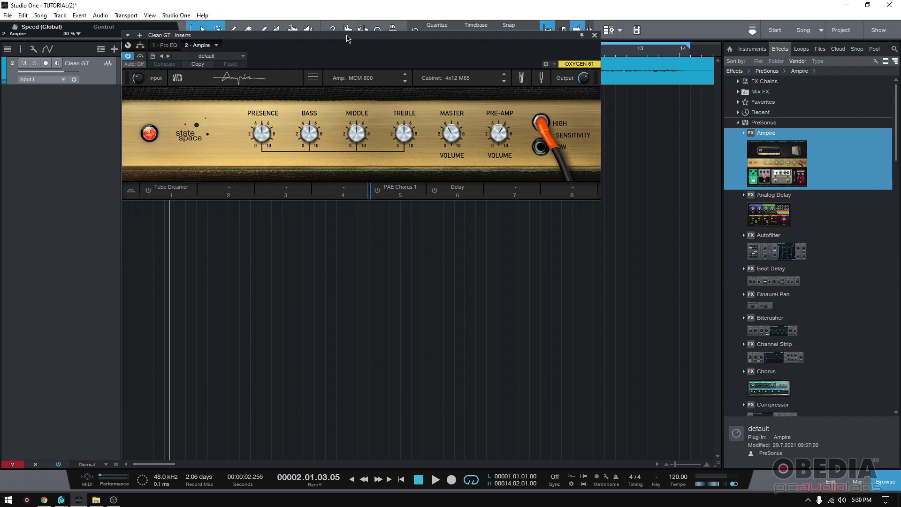
pyautogui.moveTo(350, 36); pyautogui.dragTo(386, 101)
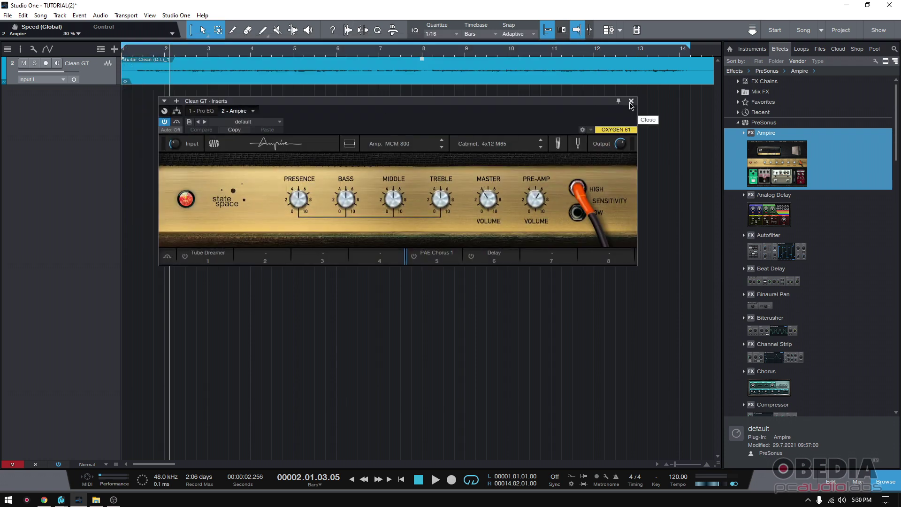
pyautogui.click(631, 101)
pyautogui.click(885, 481)
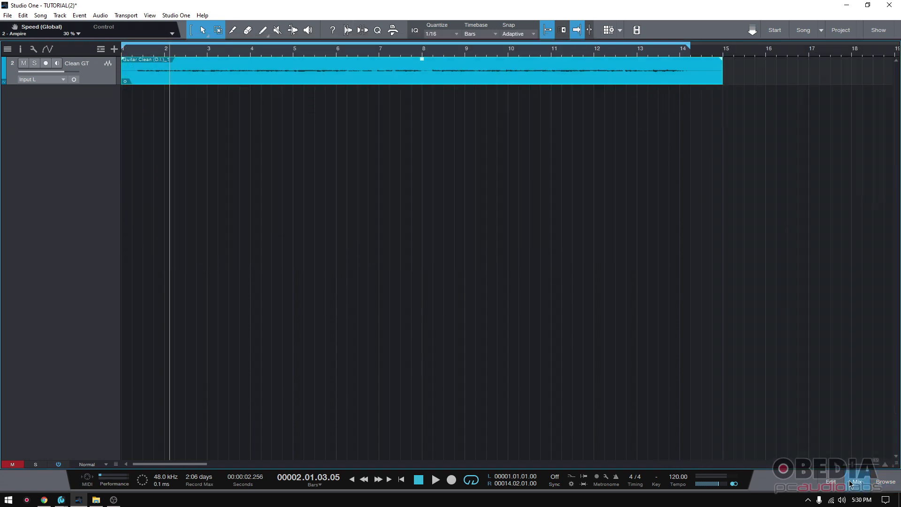
pyautogui.click(857, 481)
# - Inspect the Ampire insert's options menu and the plug-in insert list, then close and reopen the console
pyautogui.click(239, 161)
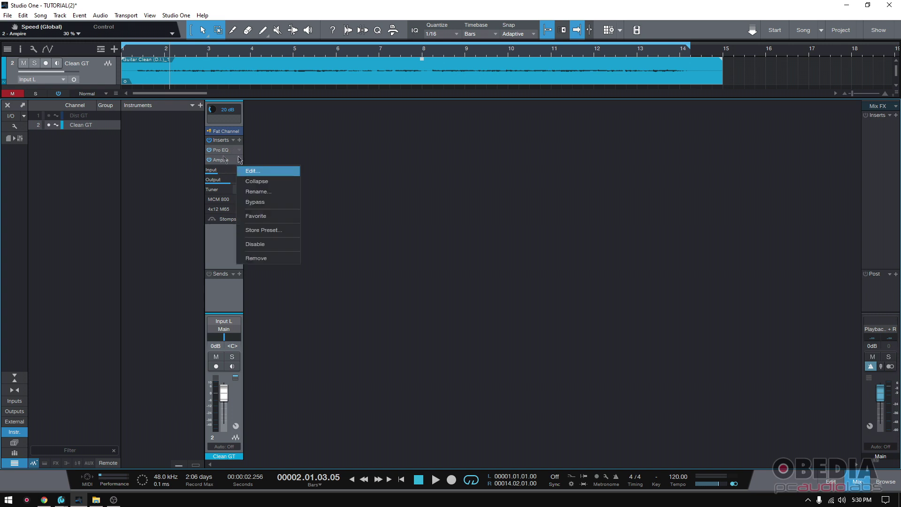
pyautogui.click(261, 151)
pyautogui.click(238, 162)
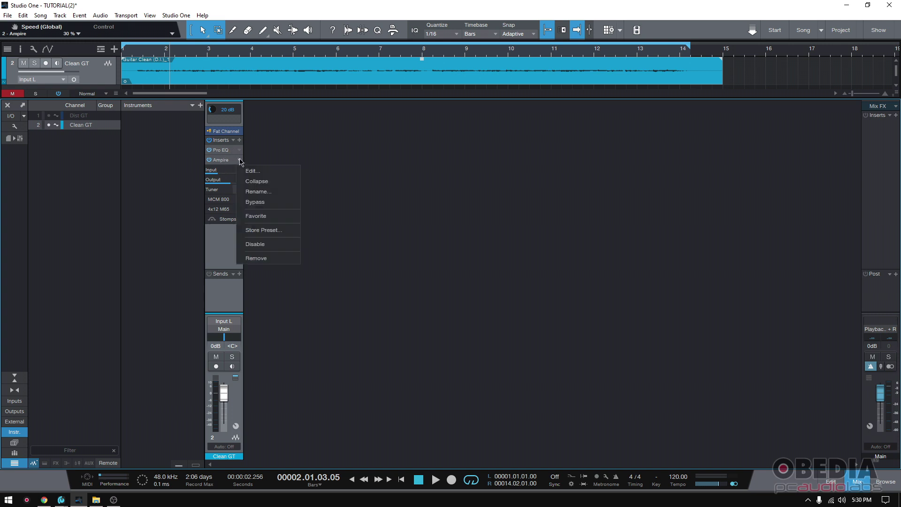
pyautogui.click(297, 140)
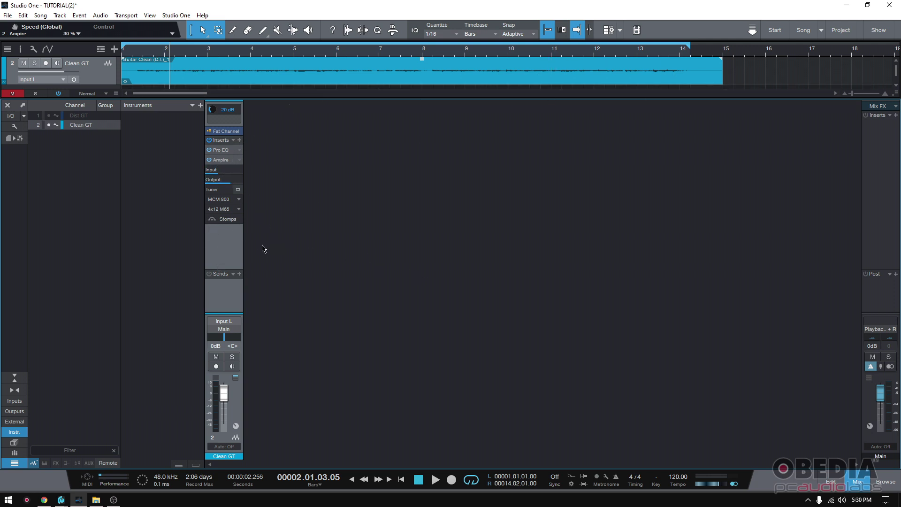
pyautogui.click(240, 140)
pyautogui.click(857, 484)
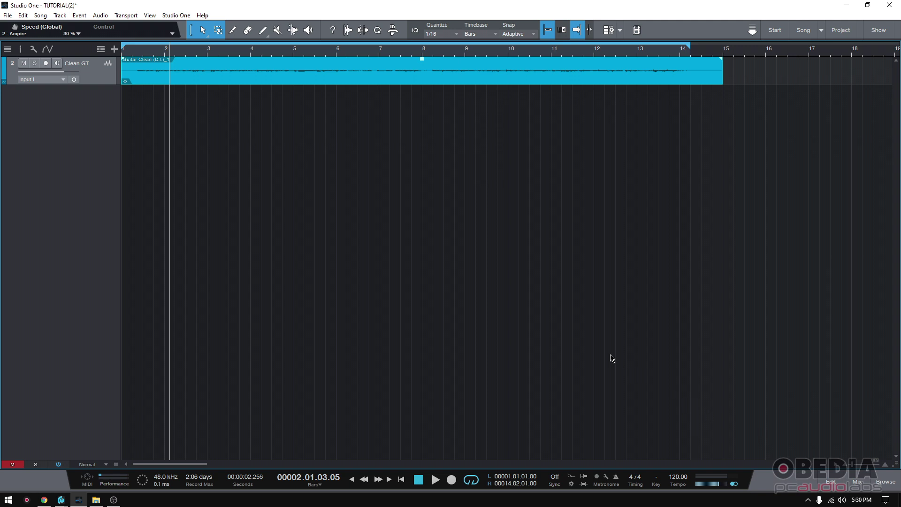
pyautogui.click(856, 483)
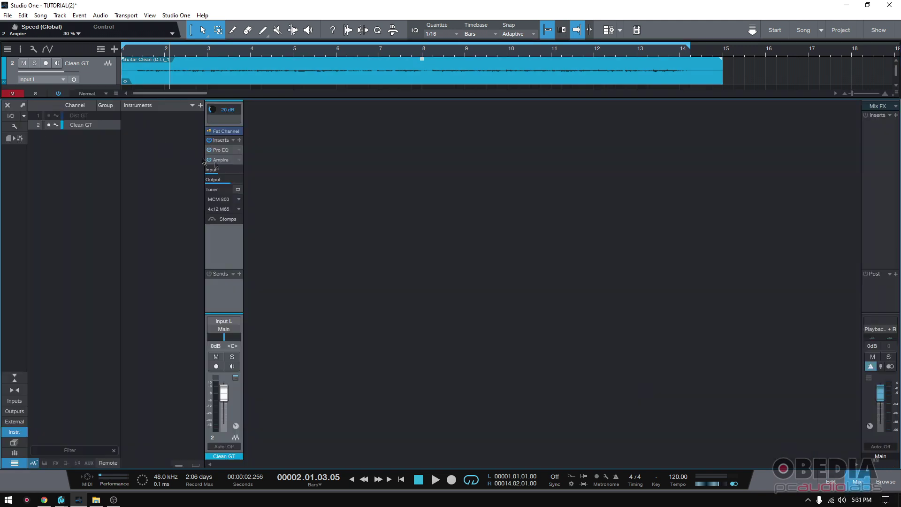
# - Open Clean GT's Ampire editor from the Inserts, close the console, and move the window down-right
pyautogui.doubleClick(221, 160)
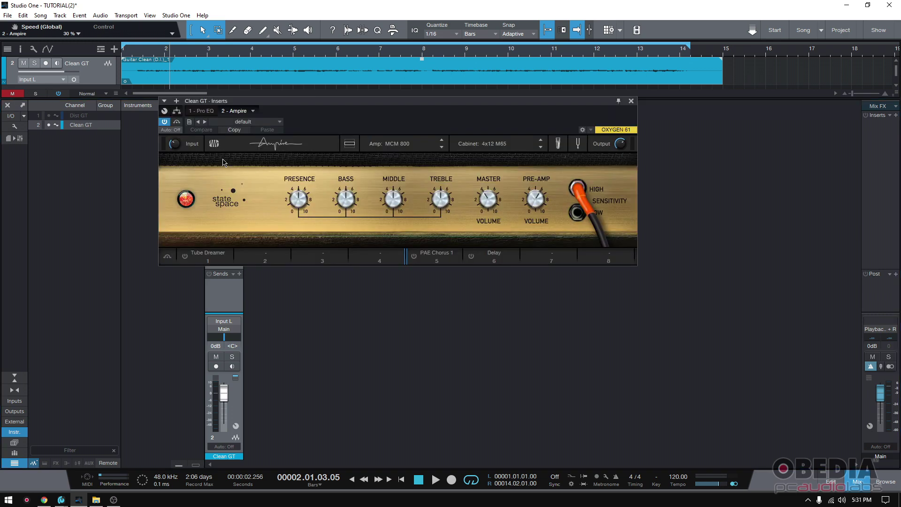
pyautogui.click(857, 488)
pyautogui.moveTo(333, 108); pyautogui.dragTo(384, 135)
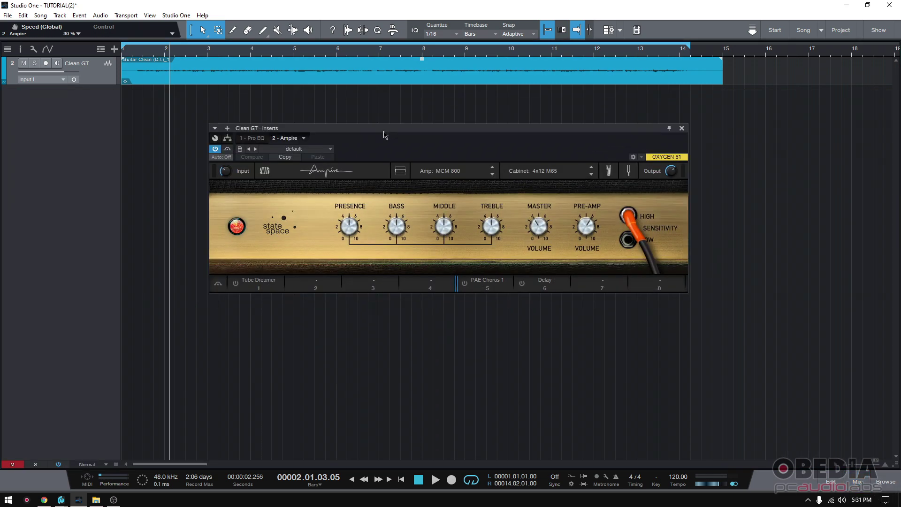
# - Reveal Ampire's amp, cabinet and pedalboard, move the window up and right, and show the Mic A/B/C mix
pyautogui.click(401, 170)
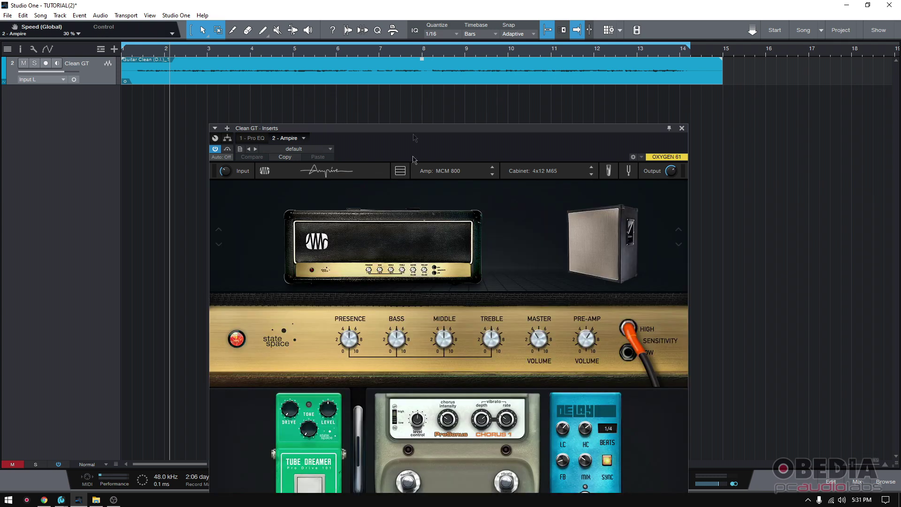
pyautogui.moveTo(415, 133); pyautogui.dragTo(396, 58)
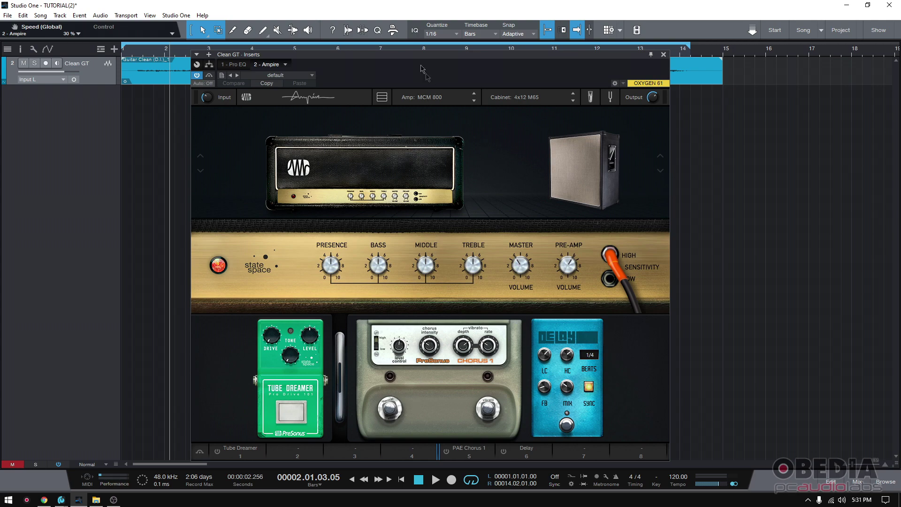
pyautogui.moveTo(412, 55); pyautogui.dragTo(479, 55)
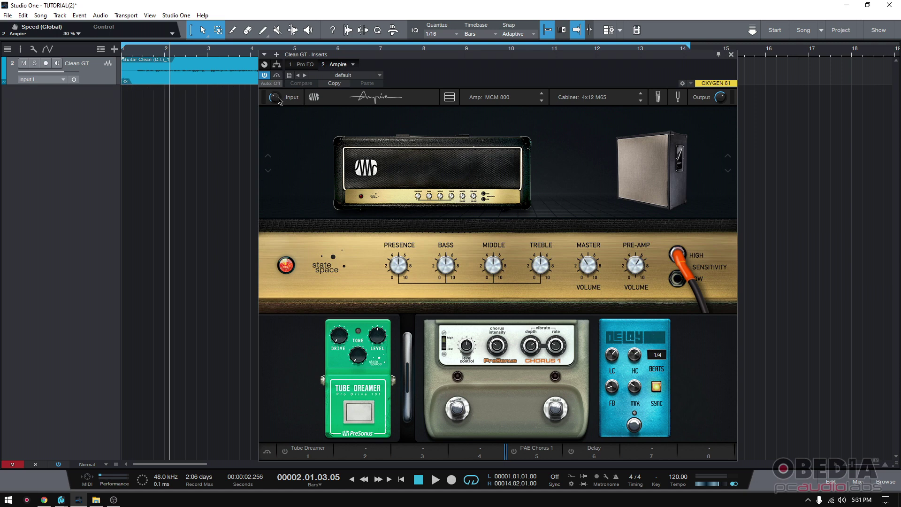
pyautogui.moveTo(276, 101)
pyautogui.moveTo(633, 351)
pyautogui.click(657, 99)
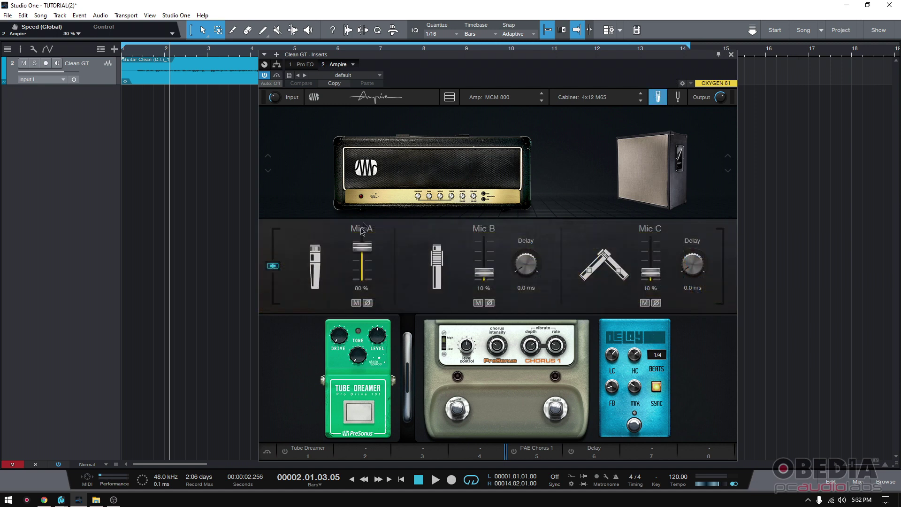
# - Switch Ampire from the Mic mix back to the MCM 800 amp controls and shift the window right
pyautogui.click(657, 97)
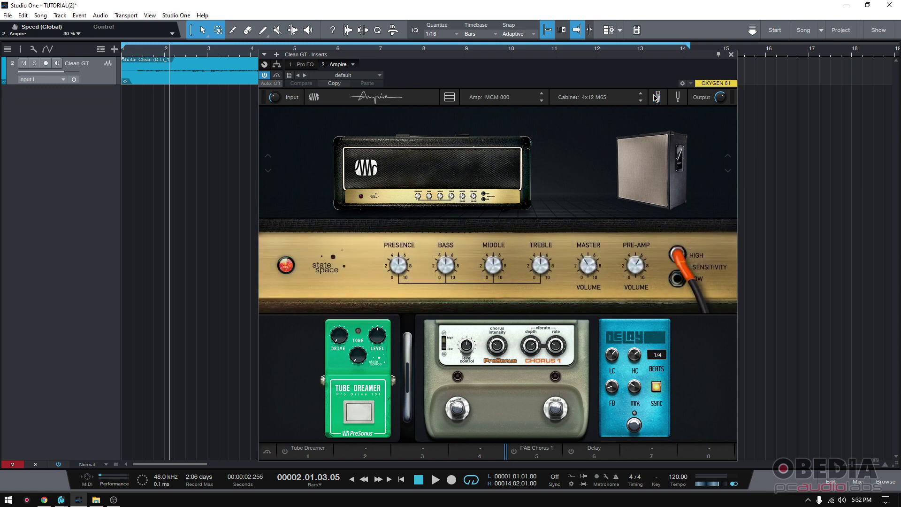
pyautogui.moveTo(531, 58); pyautogui.dragTo(593, 50)
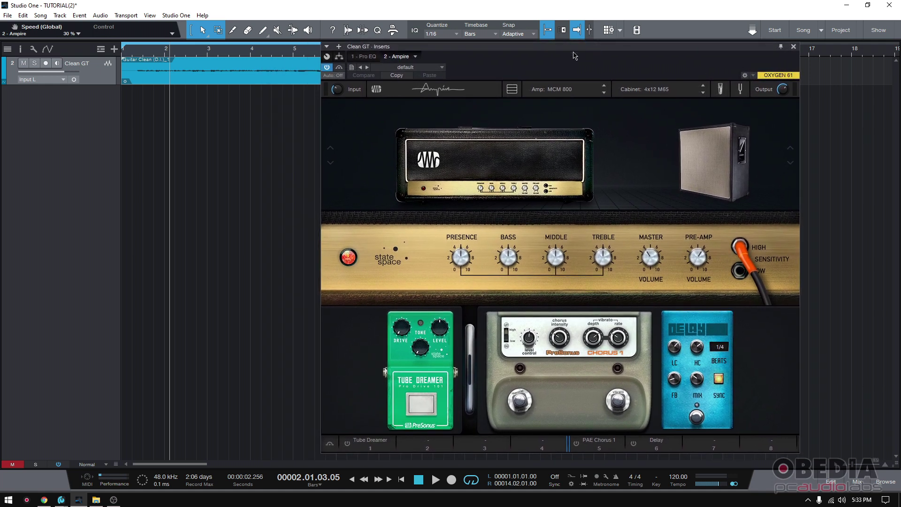
# - Pick VC30 from Ampire's amp model list in place of the MCM 800
pyautogui.click(558, 92)
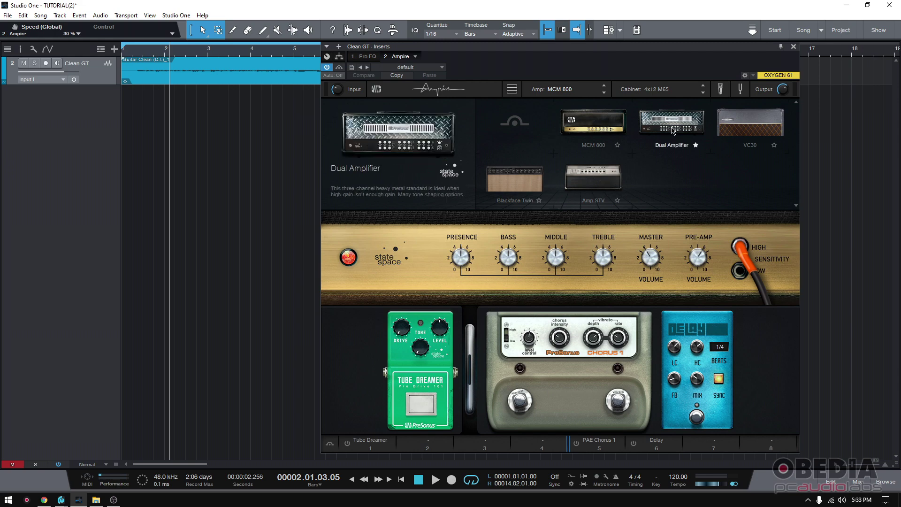
pyautogui.click(734, 130)
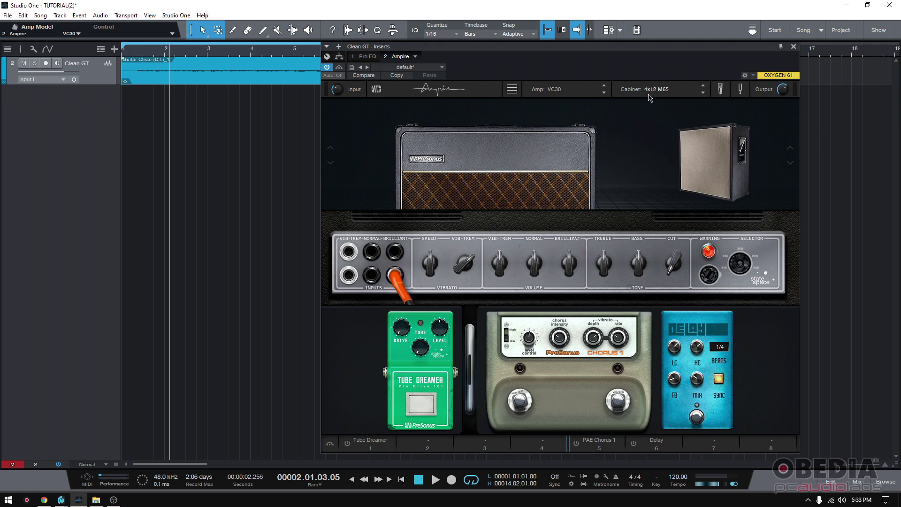
# - Try the 1x12 American cabinet, then settle on the 2x12 Boutique cabinet
pyautogui.click(664, 91)
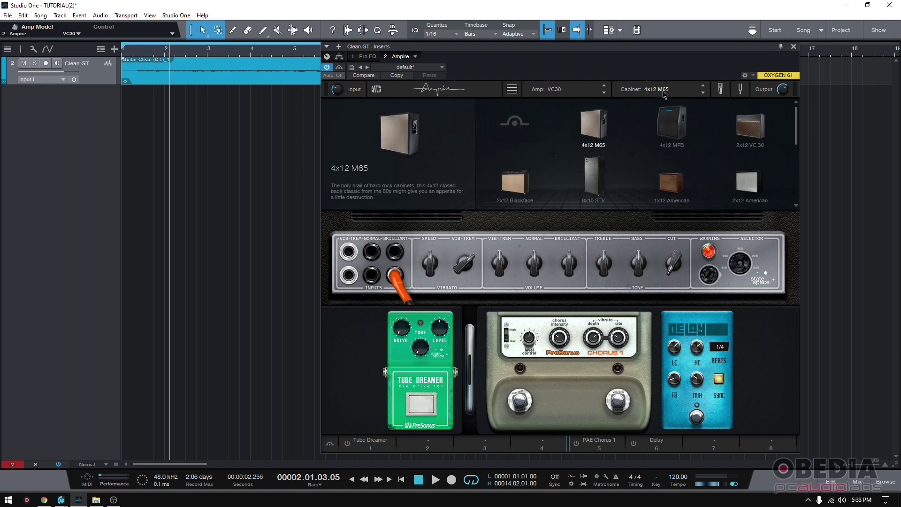
pyautogui.scroll(-2, 606, 162)
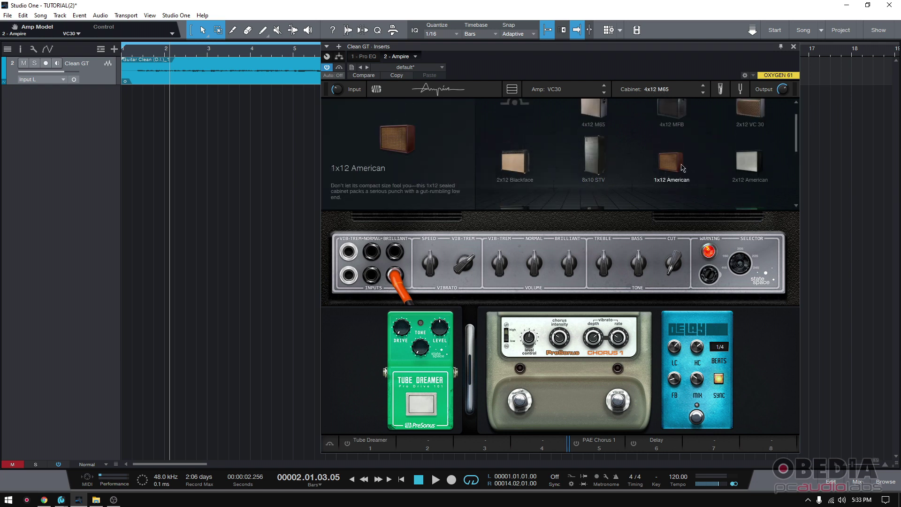
pyautogui.click(681, 164)
pyautogui.click(653, 90)
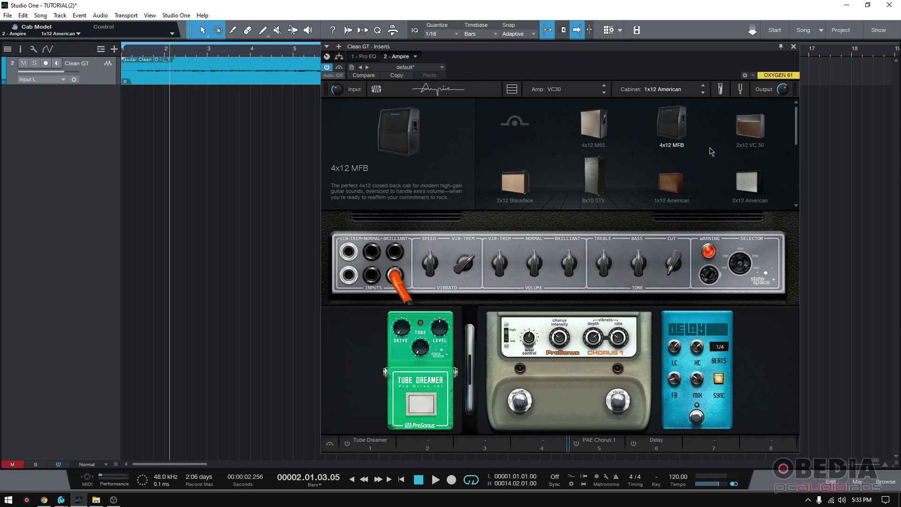
pyautogui.scroll(-1, 724, 170)
pyautogui.click(752, 193)
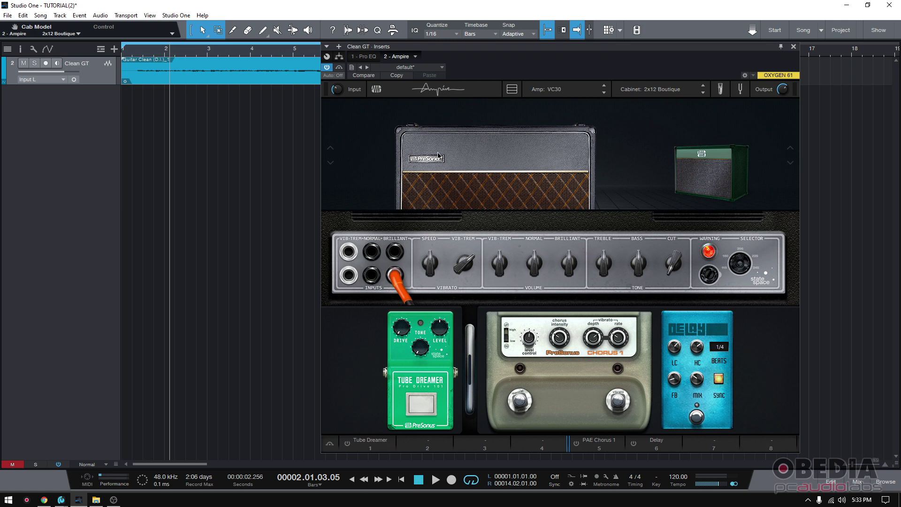
# - Confirm VC30 as the amp and try the guitar cable in the Normal, Brilliant and Vib-Trem inputs
pyautogui.click(460, 184)
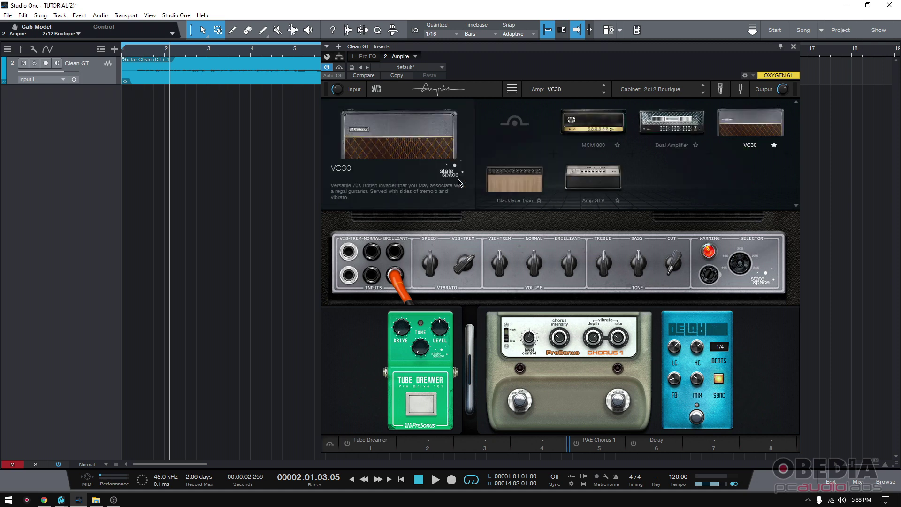
pyautogui.click(755, 130)
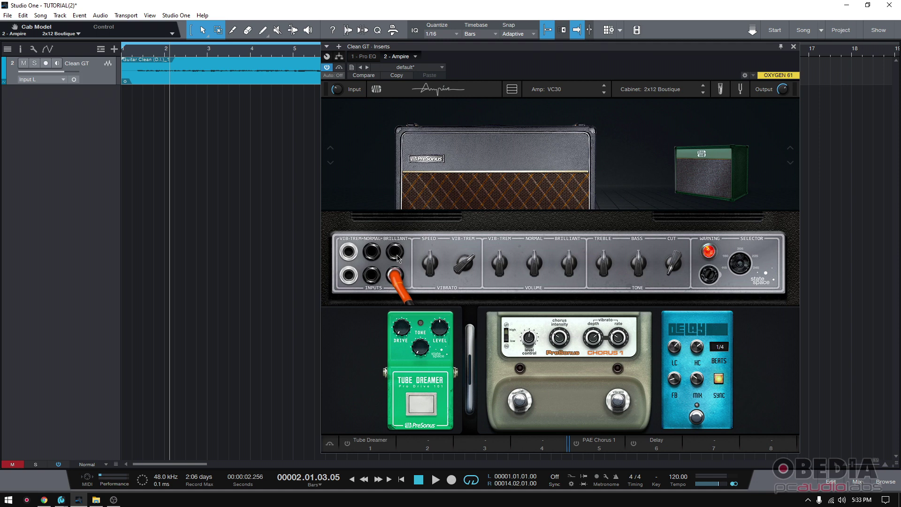
pyautogui.click(374, 255)
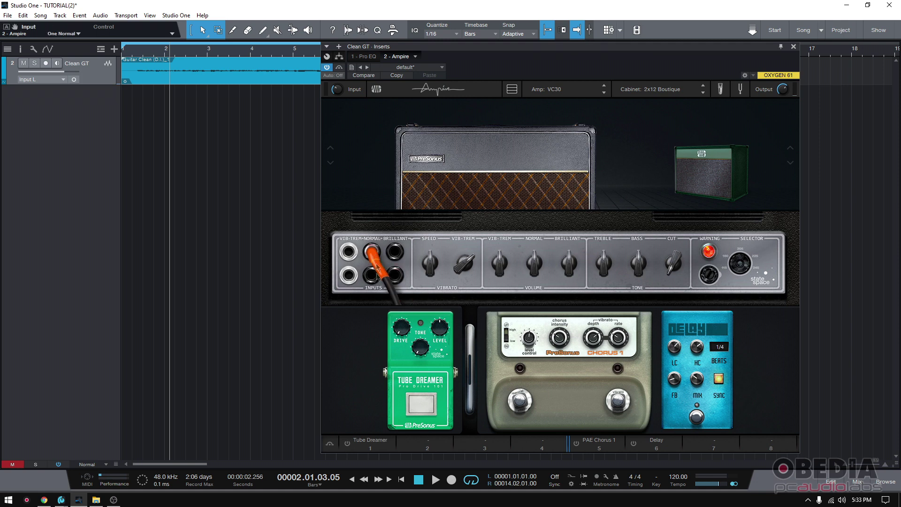
pyautogui.click(374, 276)
pyautogui.click(396, 253)
pyautogui.click(397, 276)
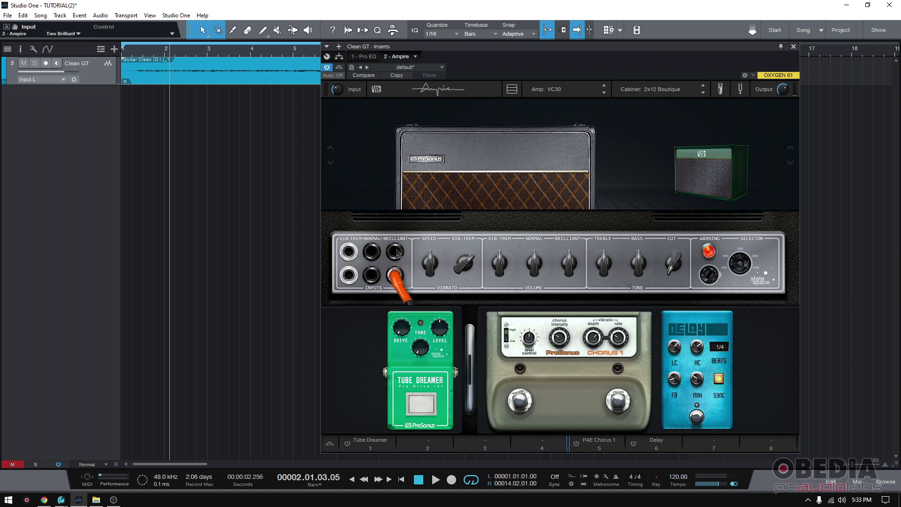
pyautogui.click(396, 253)
pyautogui.click(372, 252)
pyautogui.click(348, 276)
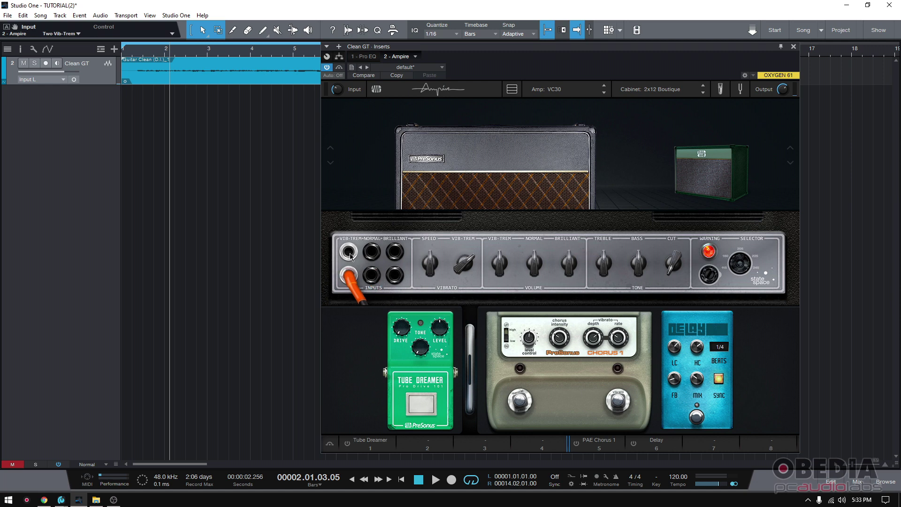
# - Leave the guitar cable in the VC30's first Normal input and turn vibrato speed to zero
pyautogui.click(371, 253)
pyautogui.click(372, 276)
pyautogui.click(395, 254)
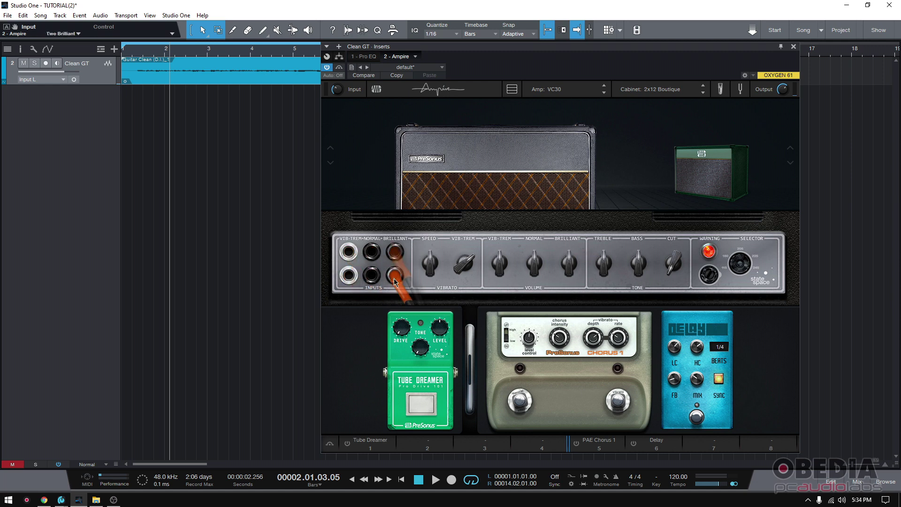
pyautogui.click(395, 276)
pyautogui.click(371, 276)
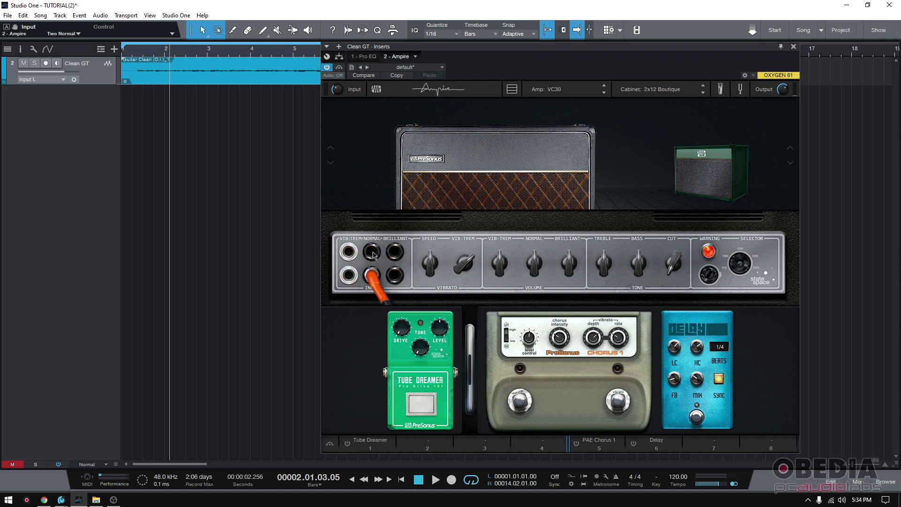
pyautogui.click(395, 254)
pyautogui.click(372, 276)
pyautogui.click(371, 253)
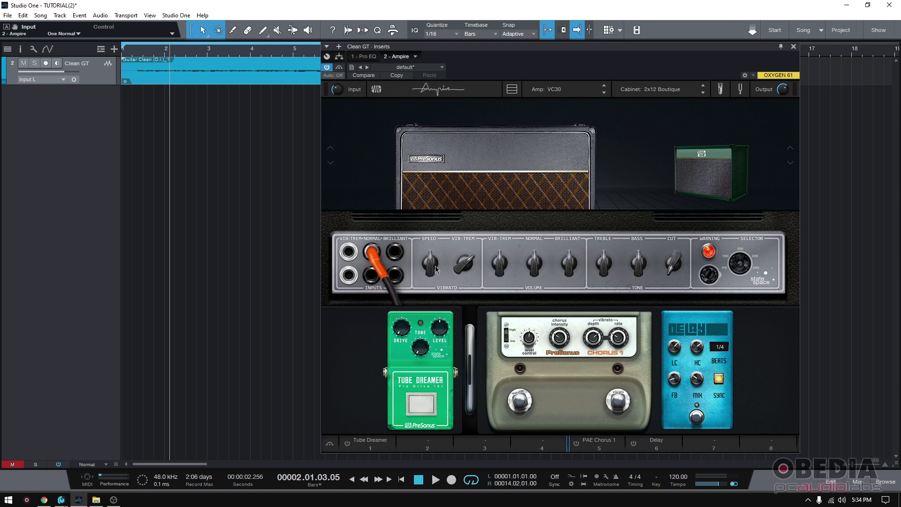
pyautogui.moveTo(430, 268); pyautogui.dragTo(430, 287)
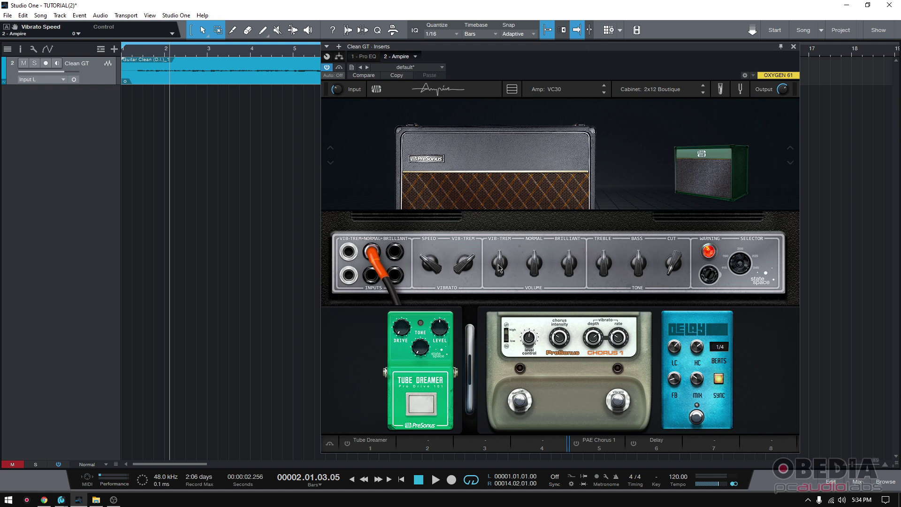
# - Raise the VC30's Vib-Trem volume to about 53 %
pyautogui.moveTo(499, 268); pyautogui.dragTo(670, 210)
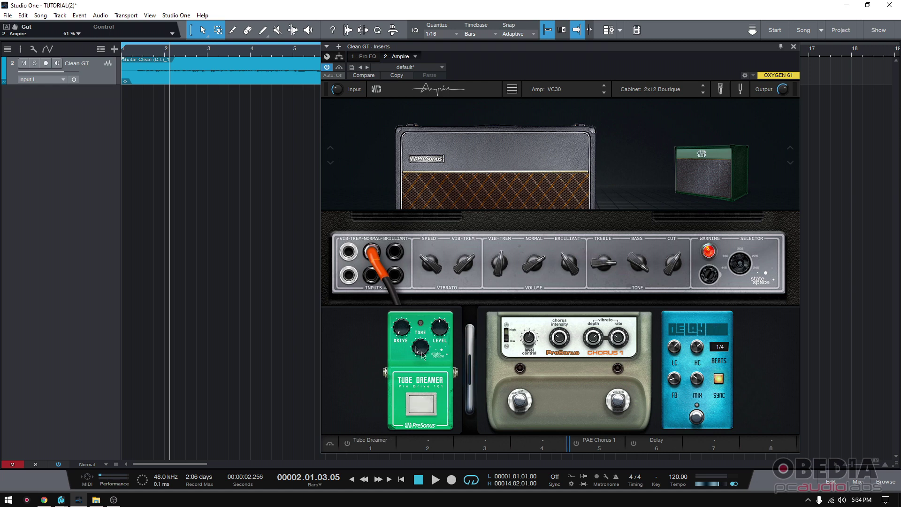
# - Toggle the Tube Dreamer, Delay and chorus pedals, then bring up the stomp list for empty slot 2
pyautogui.click(422, 405)
pyautogui.click(422, 405)
pyautogui.click(696, 416)
pyautogui.click(519, 403)
pyautogui.click(428, 449)
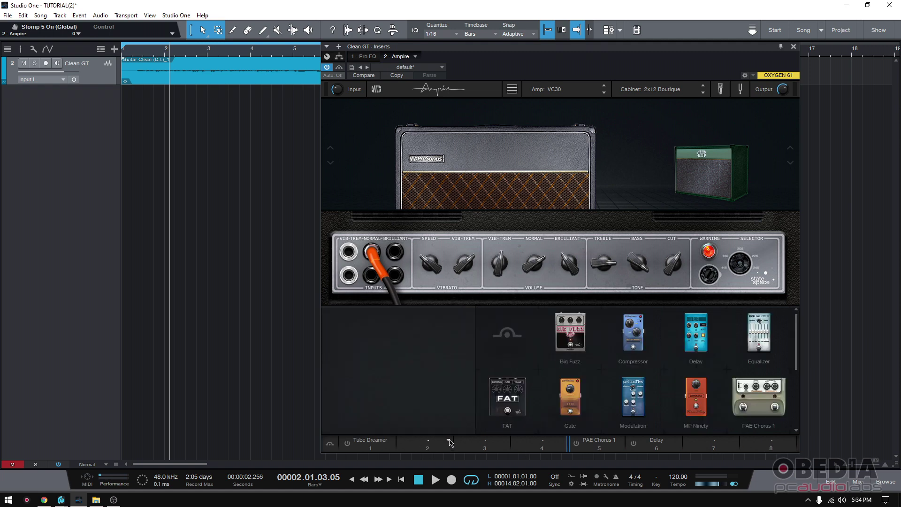
# - Load the MP Ninety phaser into the second pedal slot and bypass its footswitch
pyautogui.scroll(-1, 629, 383)
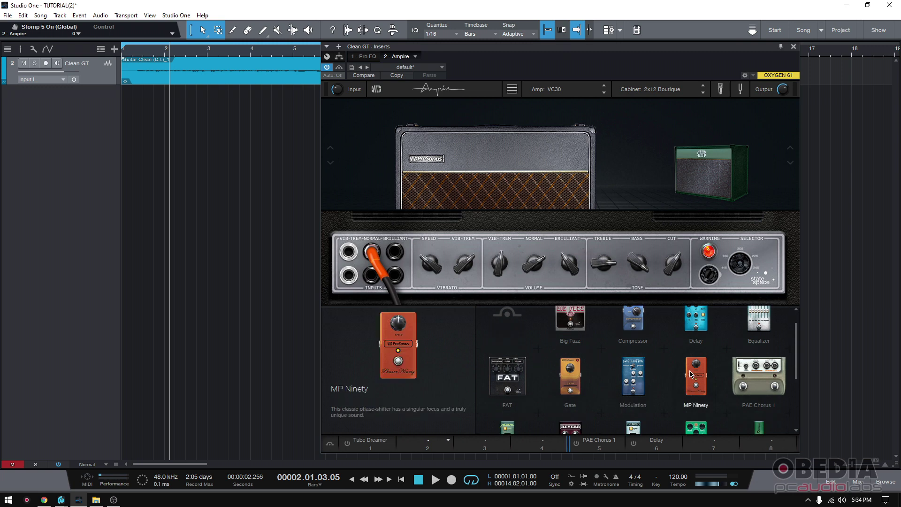
pyautogui.click(689, 370)
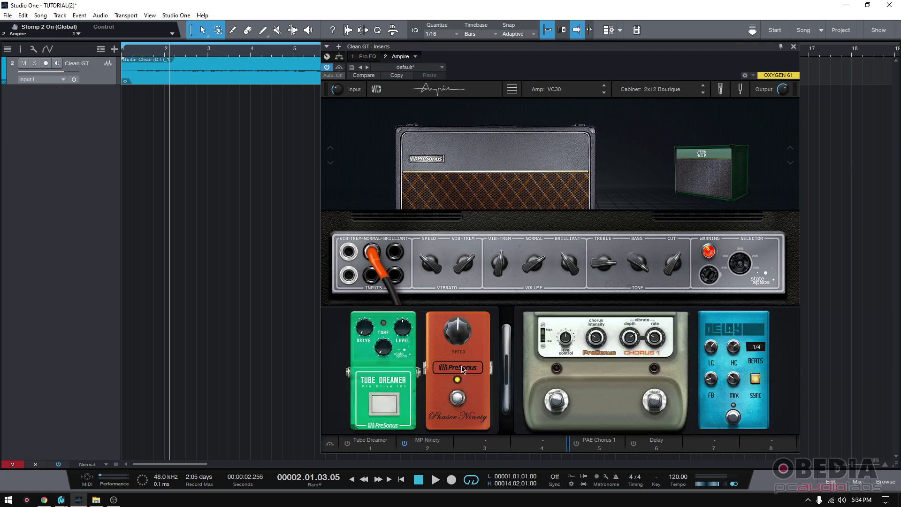
pyautogui.click(458, 398)
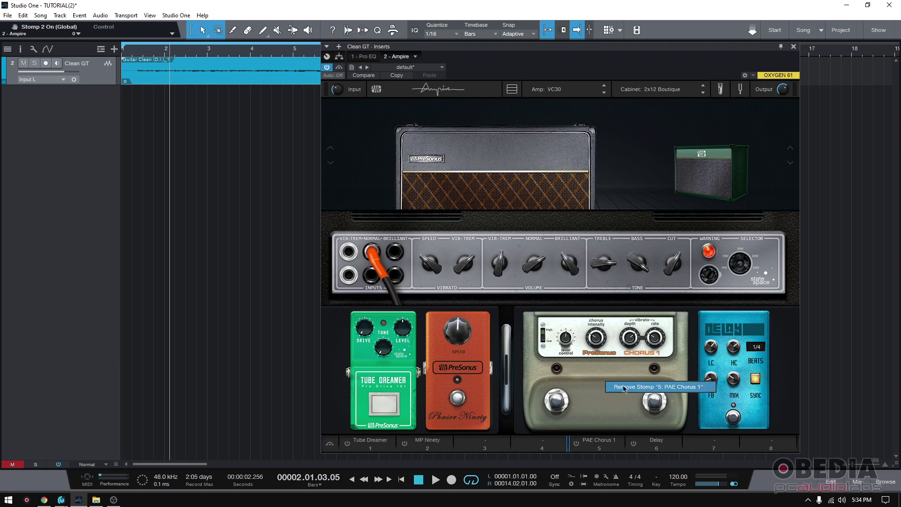
# - Remove the PAE Chorus 1 stomp from the pedalboard and move the Ampire window right
pyautogui.click(626, 388)
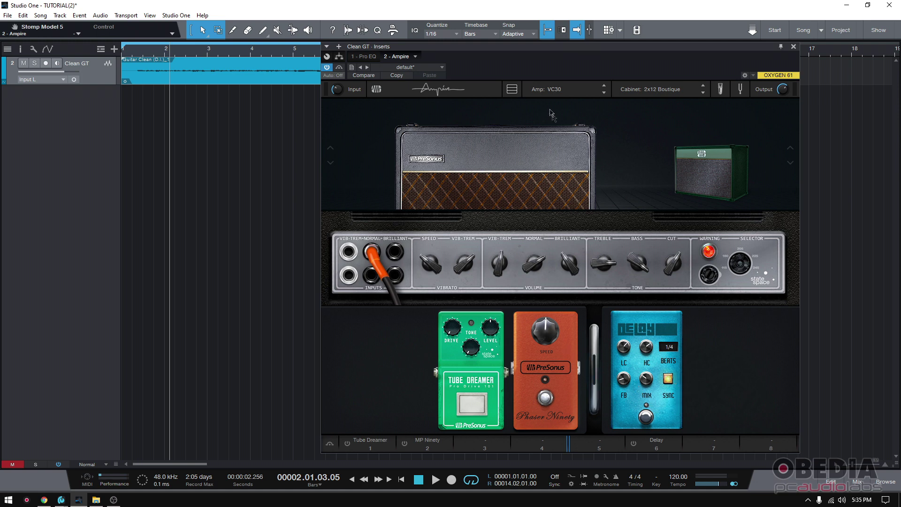
pyautogui.rightClick(666, 379)
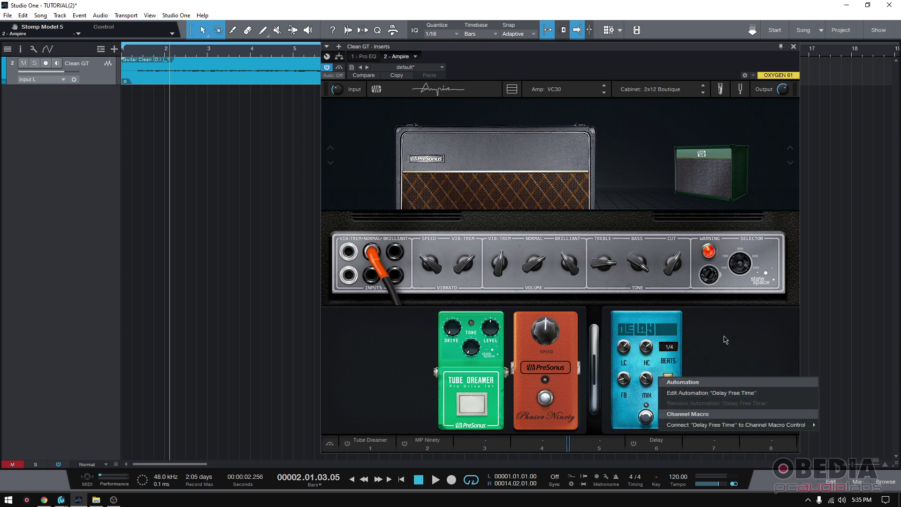
pyautogui.press('Escape')
pyautogui.moveTo(490, 51); pyautogui.dragTo(551, 57)
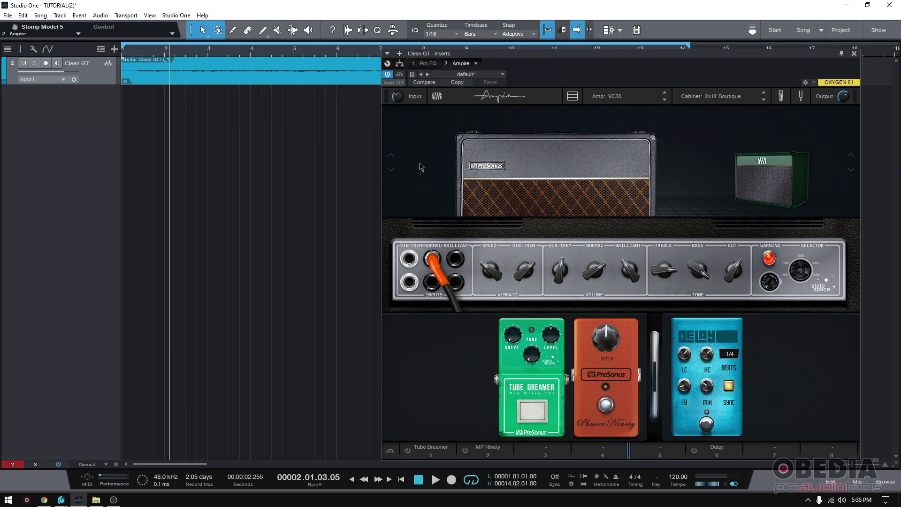
# - During playback, set Treble to 100 % and Phaser Ninety speed to 40 % with both pedals engaged
pyautogui.press('space')
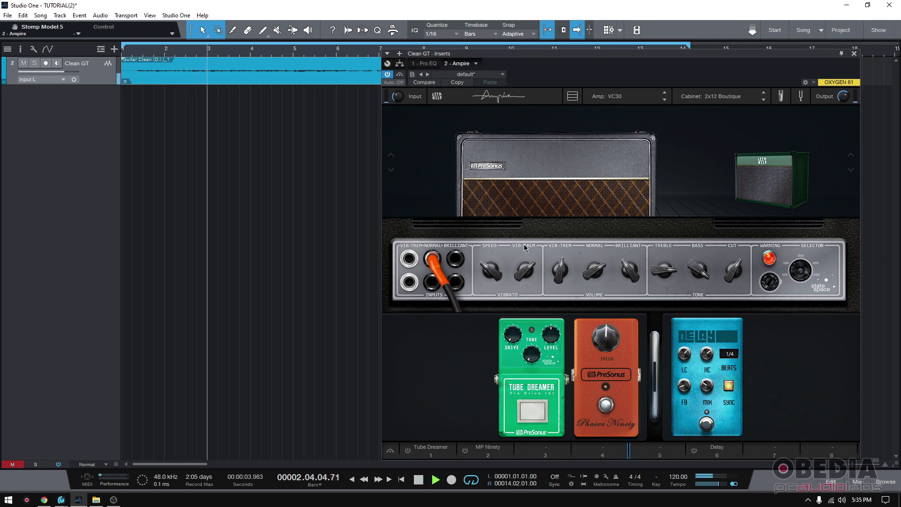
pyautogui.moveTo(664, 270); pyautogui.dragTo(666, 215)
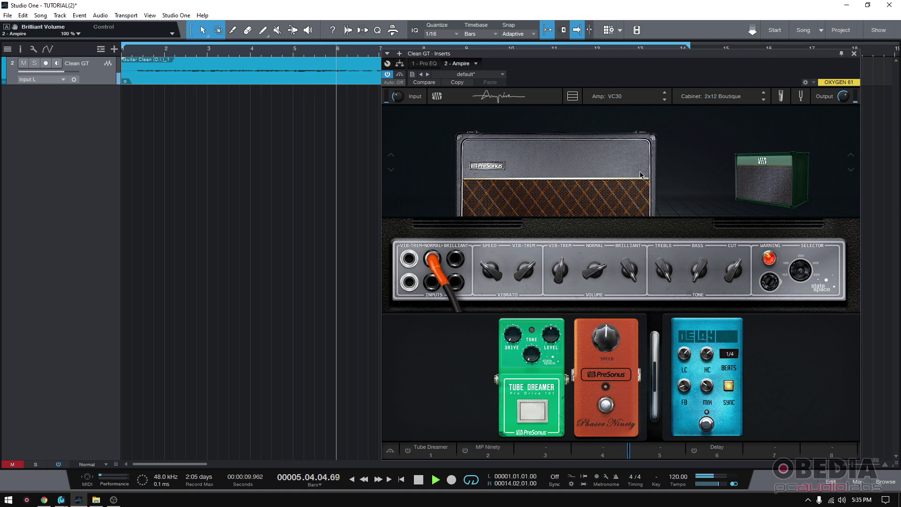
pyautogui.click(532, 411)
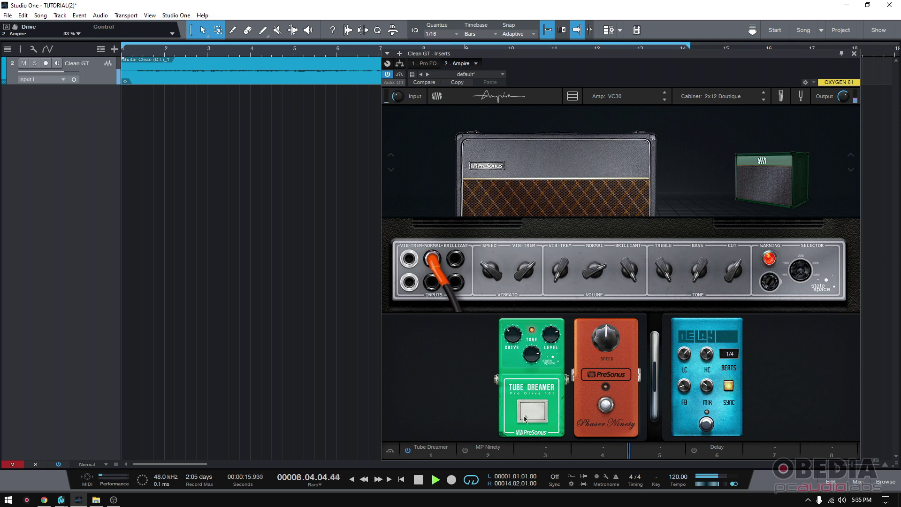
pyautogui.click(607, 406)
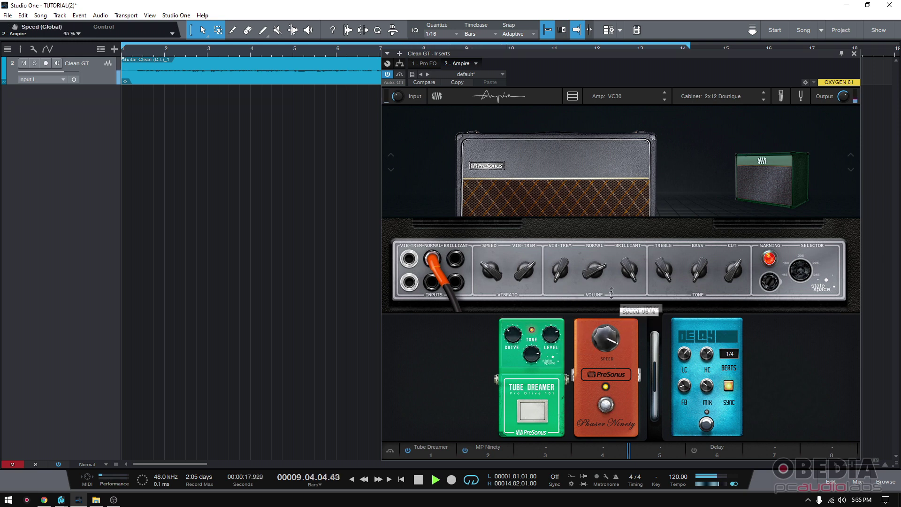
pyautogui.moveTo(604, 349); pyautogui.dragTo(605, 335)
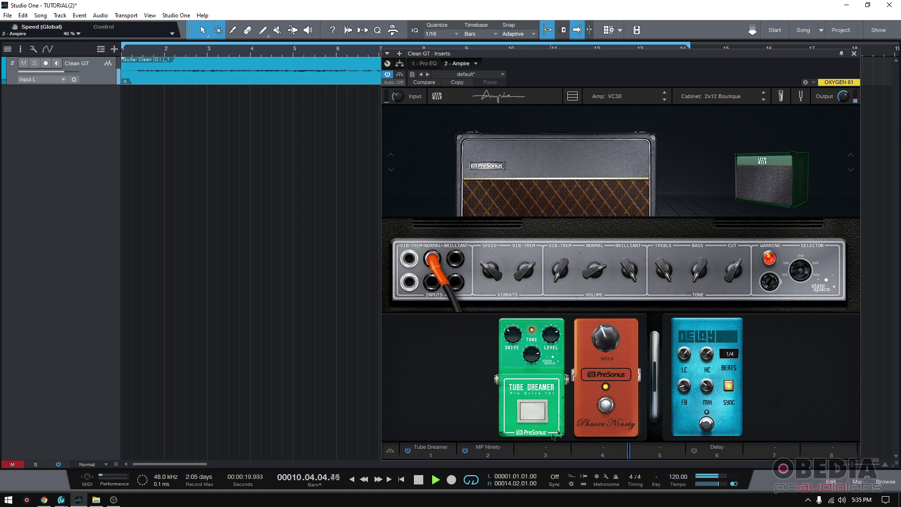
# - Bypass Tube Dreamer and Phaser Ninety again, stop playback, and show the cabinet microphone mix
pyautogui.click(531, 414)
pyautogui.click(605, 407)
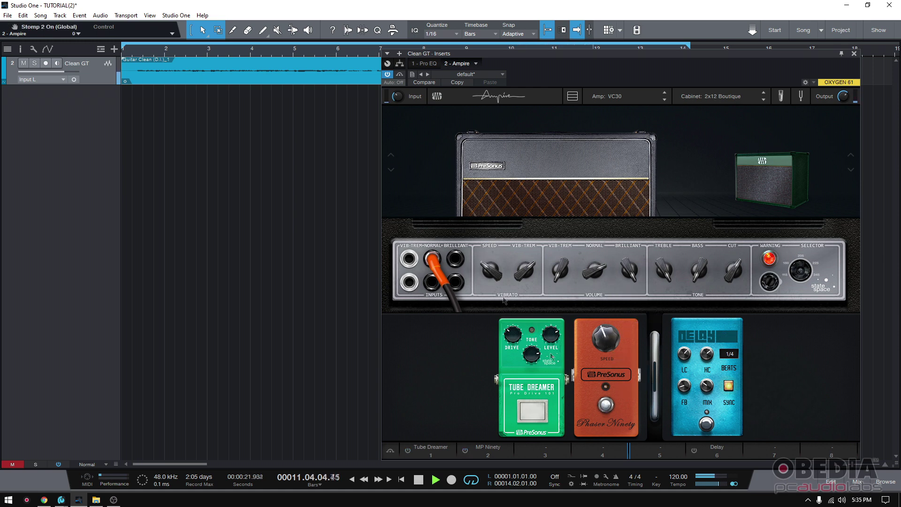
pyautogui.press('space')
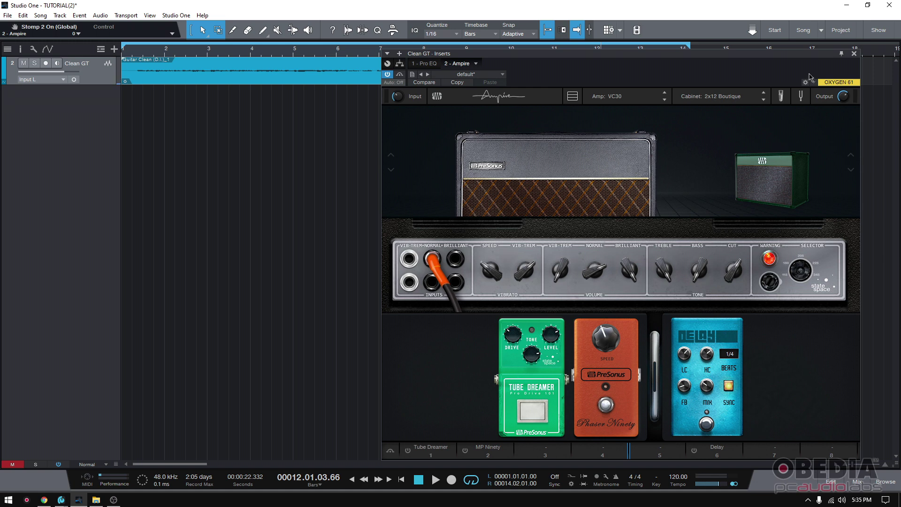
pyautogui.click(780, 97)
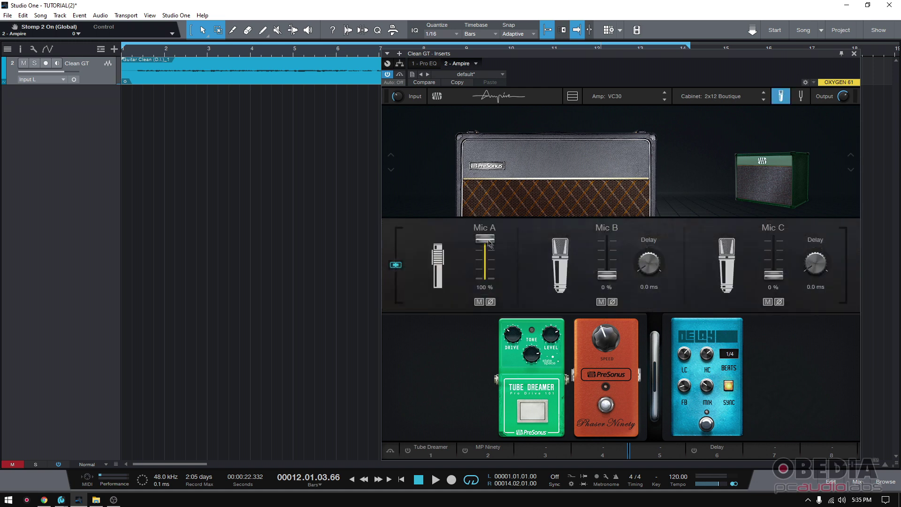
# - Set the mic faders to Mic A 77 %, Mic B 4 % and Mic C 19 %, then stop playback
pyautogui.moveTo(488, 240); pyautogui.dragTo(486, 276)
pyautogui.moveTo(605, 240); pyautogui.dragTo(607, 277)
pyautogui.moveTo(773, 275)
pyautogui.mouseDown()
pyautogui.moveTo(777, 225)
pyautogui.moveTo(777, 276)
pyautogui.mouseUp()
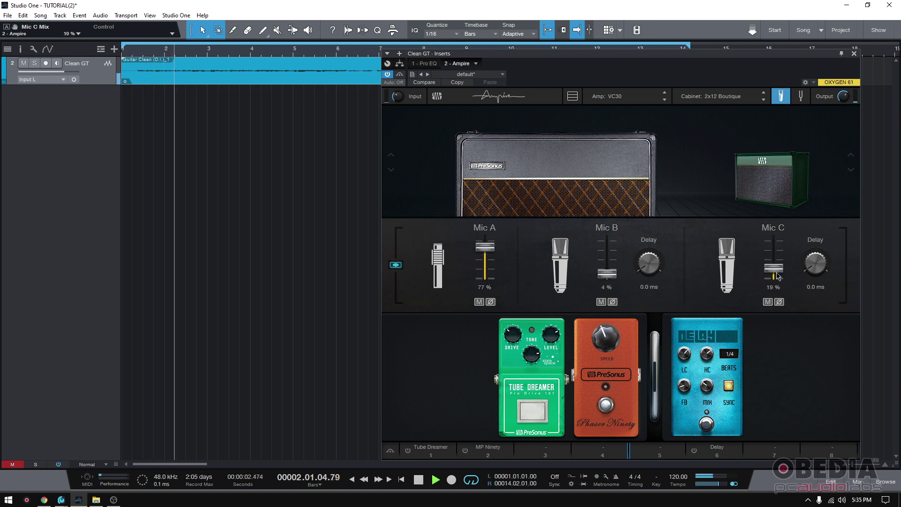
pyautogui.press('space')
pyautogui.click(573, 97)
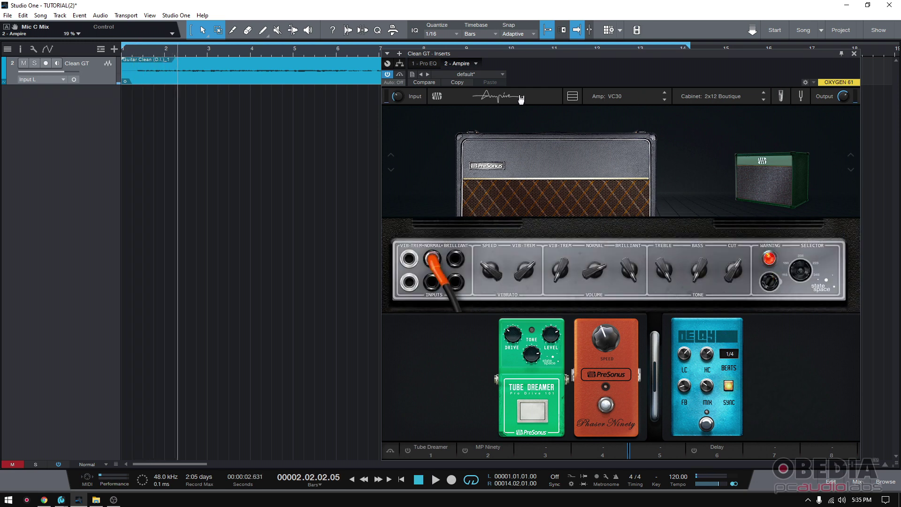
# - Check the amp model list and close it with VC30 still selected
pyautogui.click(624, 101)
pyautogui.click(616, 96)
pyautogui.click(618, 97)
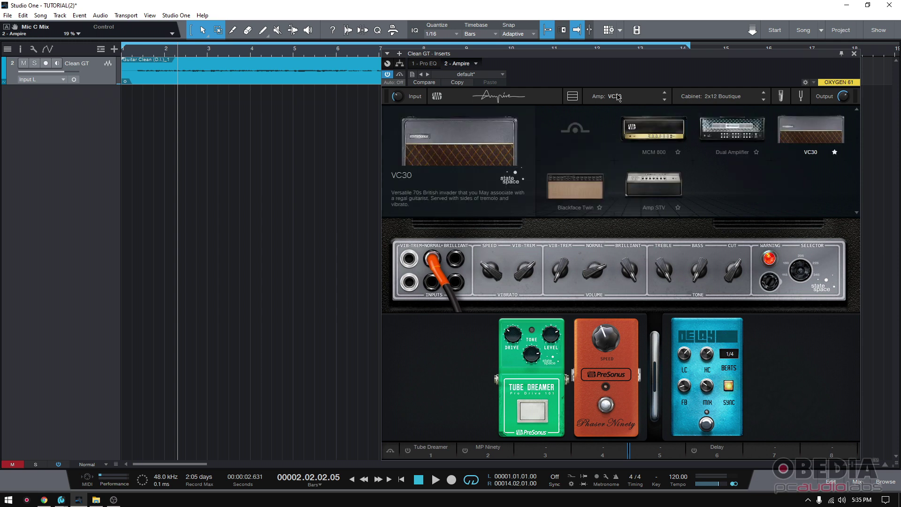
pyautogui.click(617, 97)
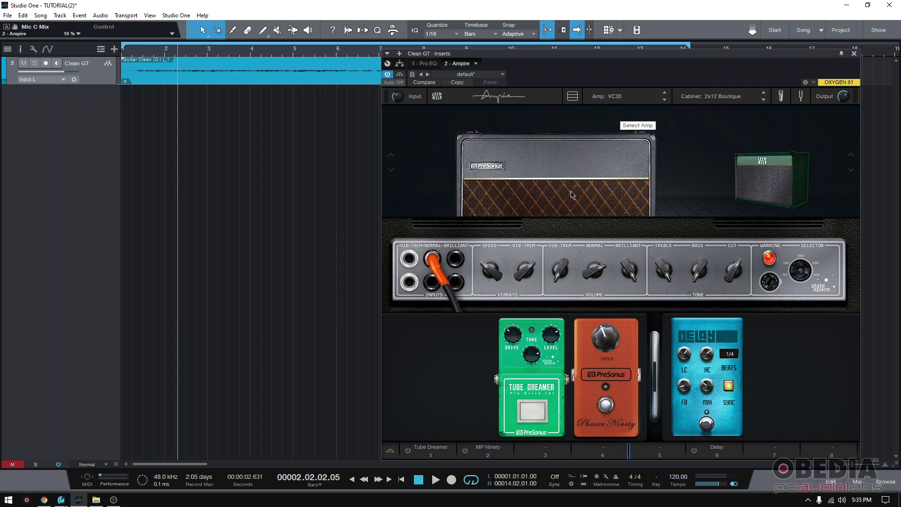